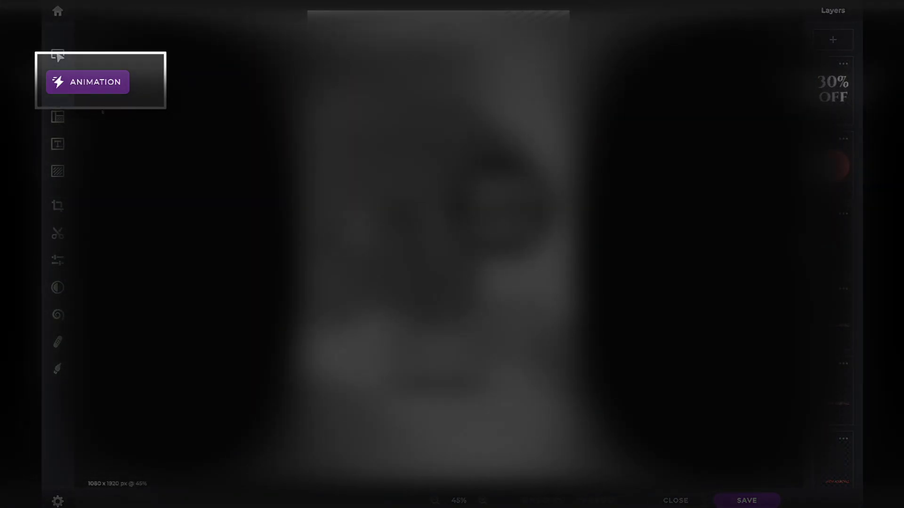
Preview the Soothe animation on the jewelry poster, then apply Parallax instead
click(58, 81)
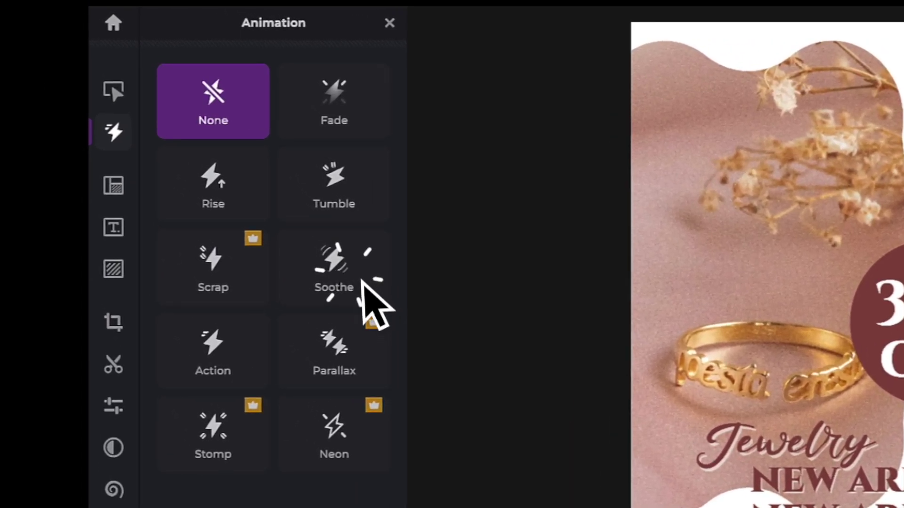
click(367, 290)
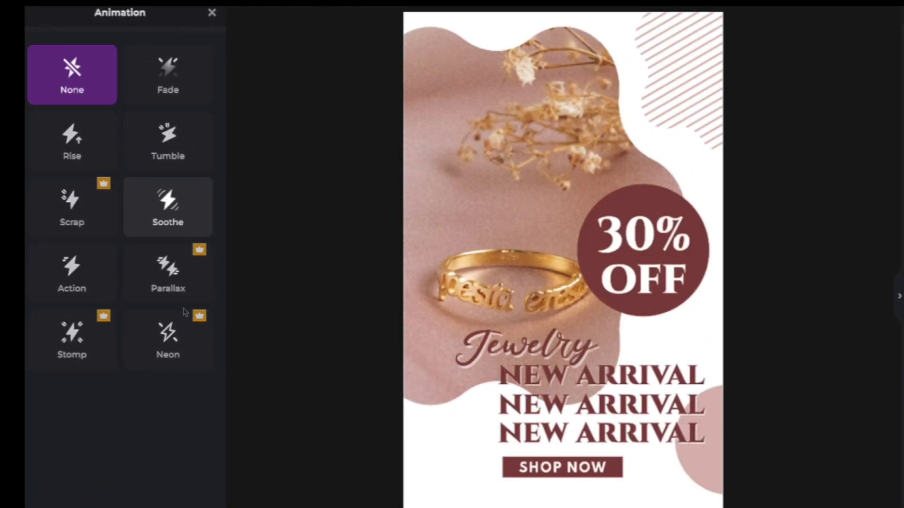
click(168, 272)
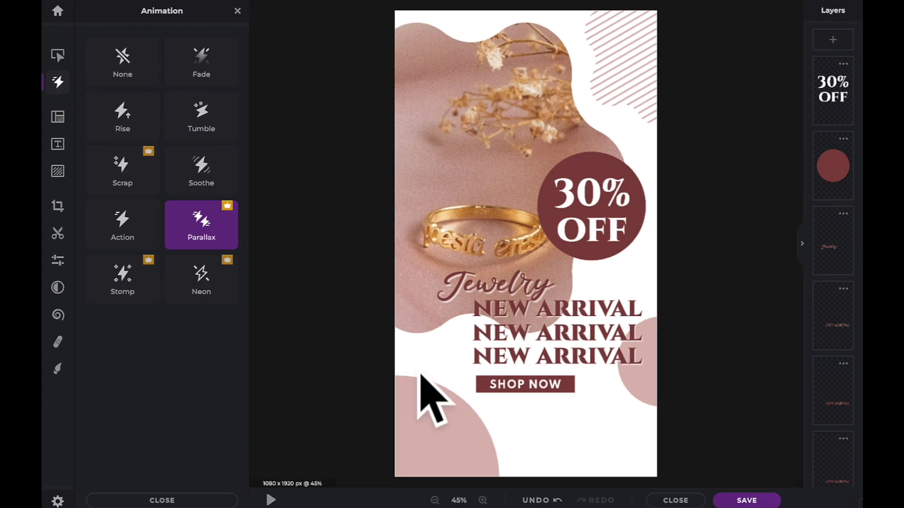
Open the Save dialog showing animated GIF export at 540 x 960 px
click(742, 501)
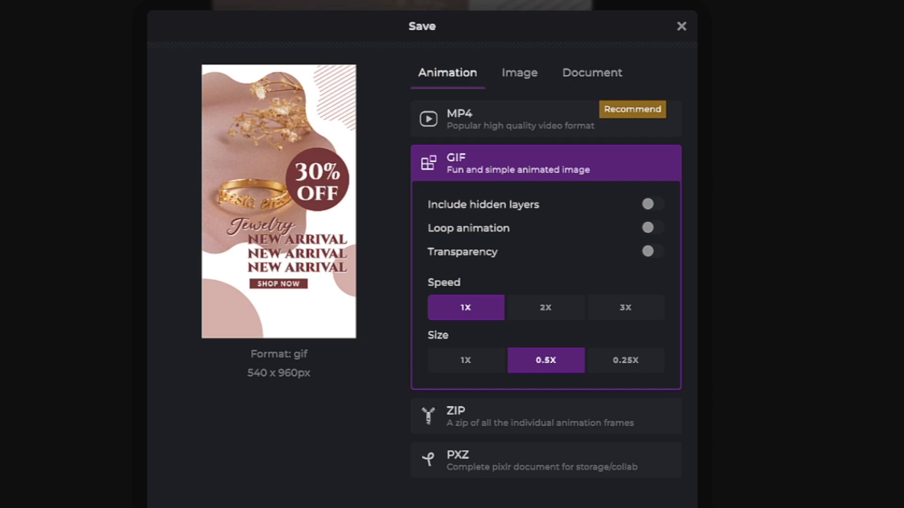
Check the ZIP frames option, then choose PXZ project format at 1080 x 1920 px
click(545, 416)
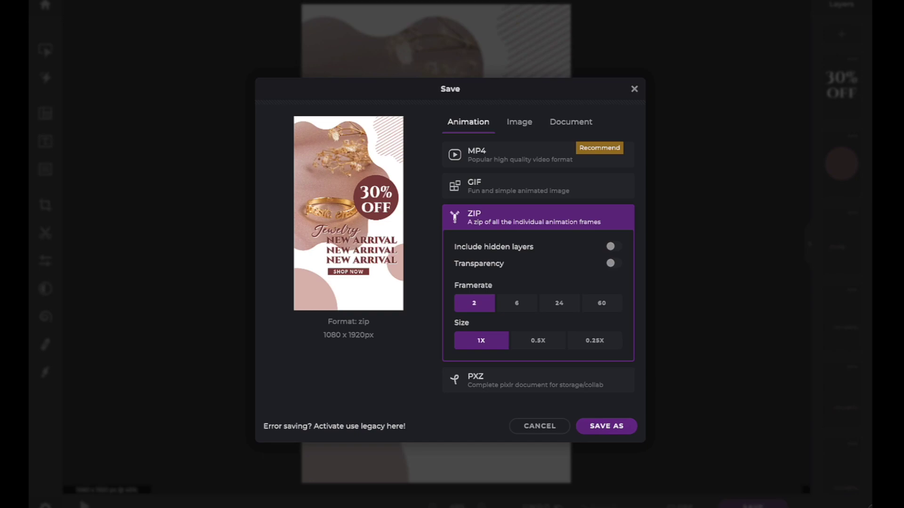
click(494, 377)
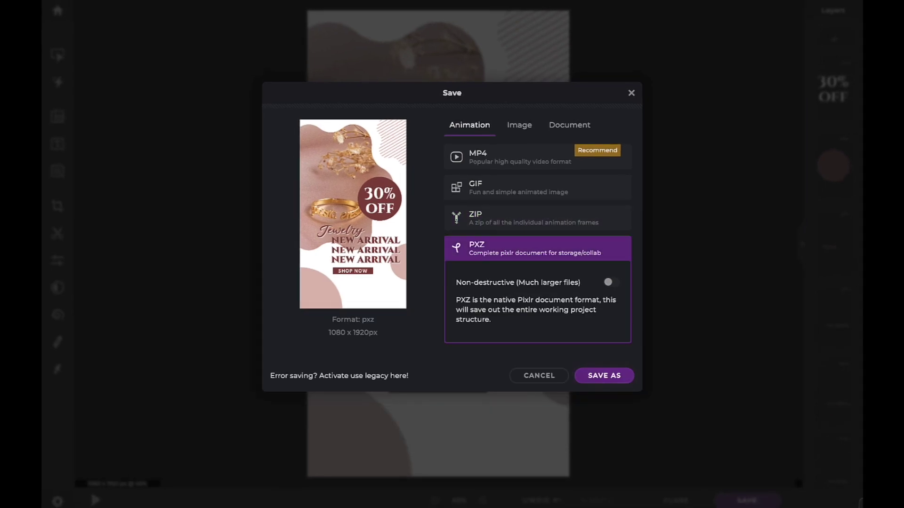